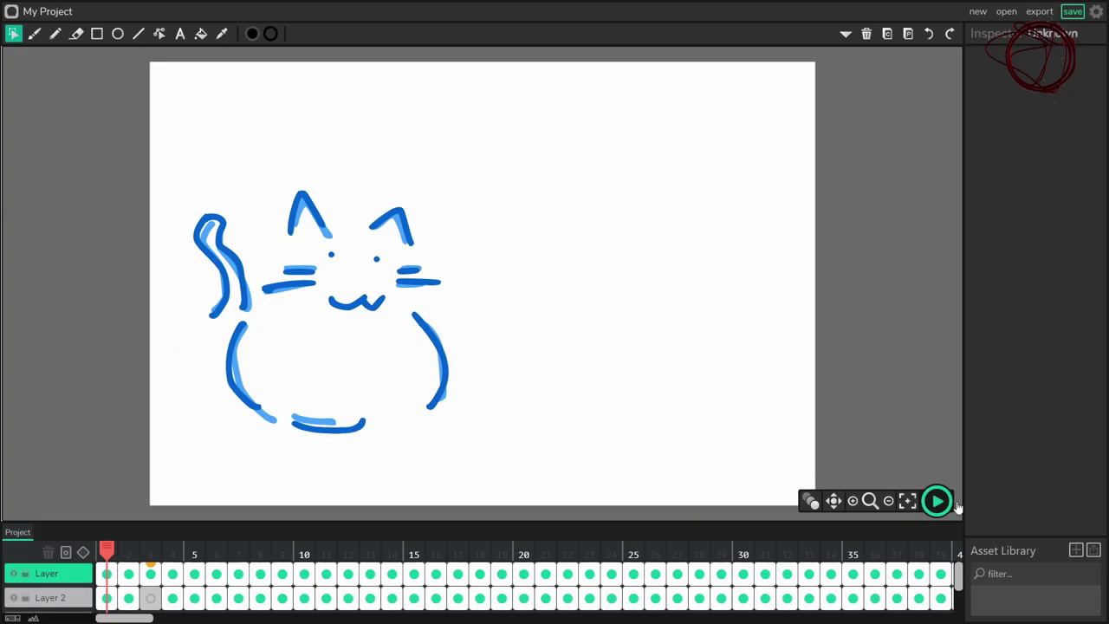
- Play the blue cat animation to preview its 'OK' speech bubble
left_click(938, 501)
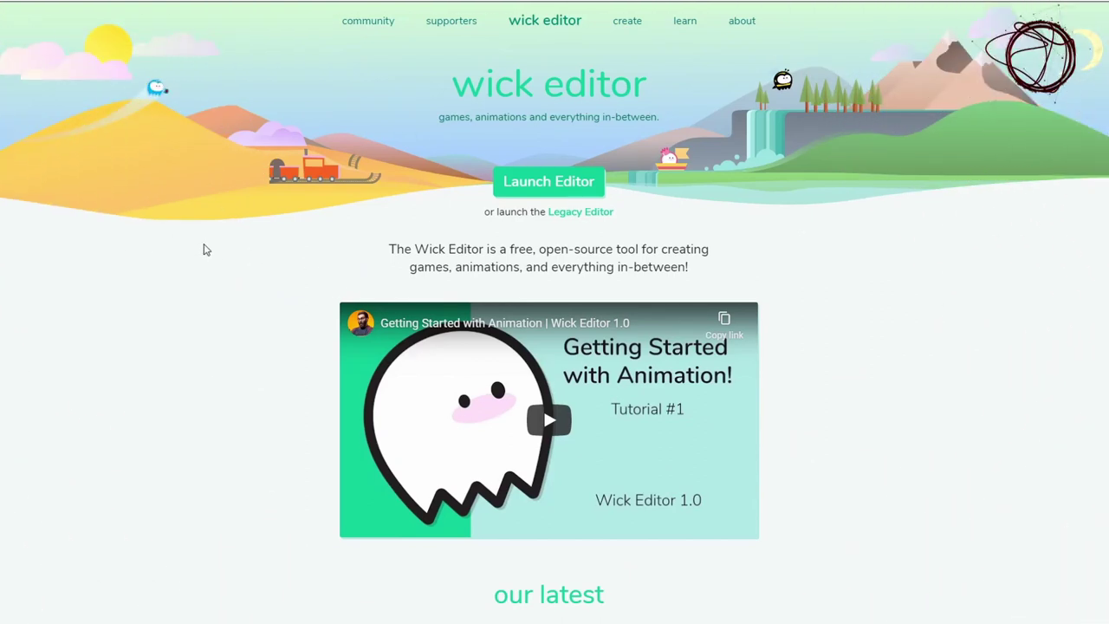
- Scroll to the latest tutorials, preview Getting Started with Animation, then open Making Things Interactive
scroll(207, 249, "down", 2)
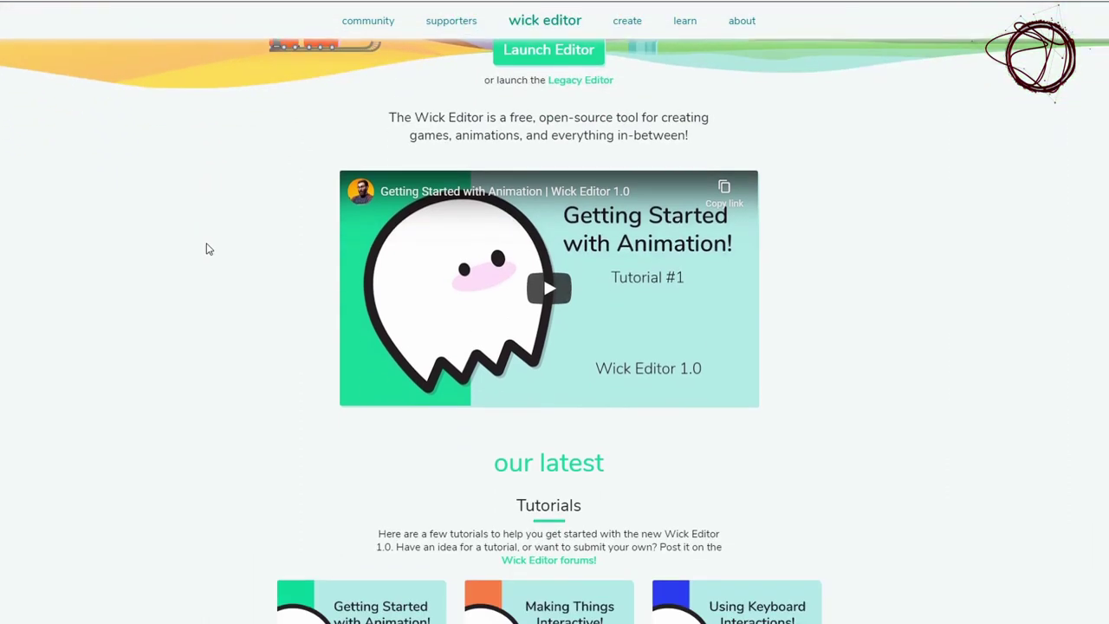
scroll(207, 249, "down", 4)
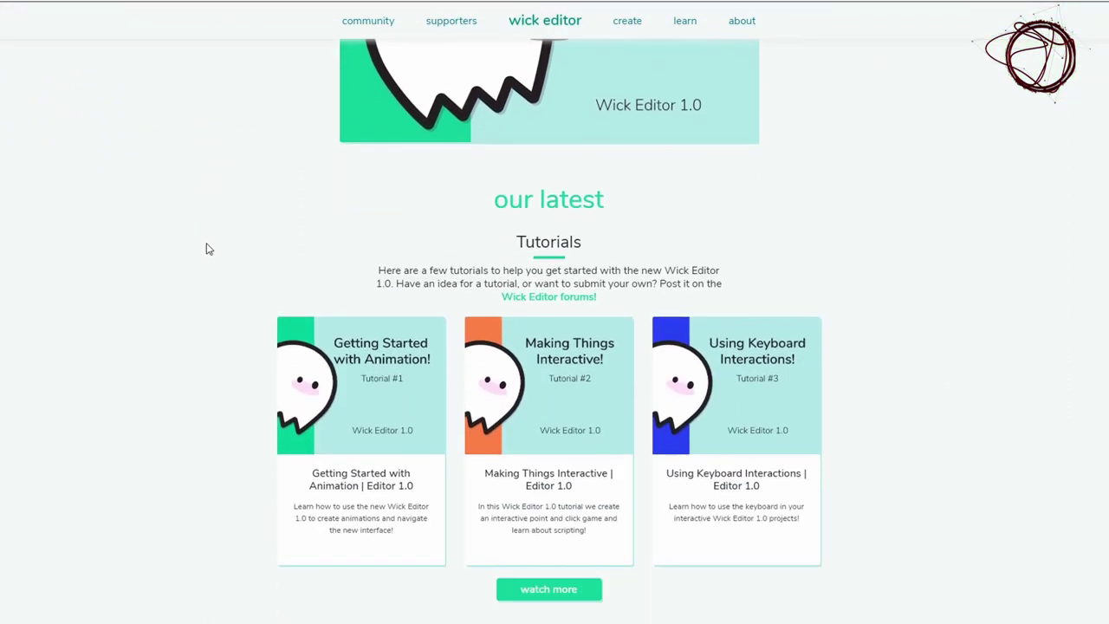
scroll(207, 249, "down", 1)
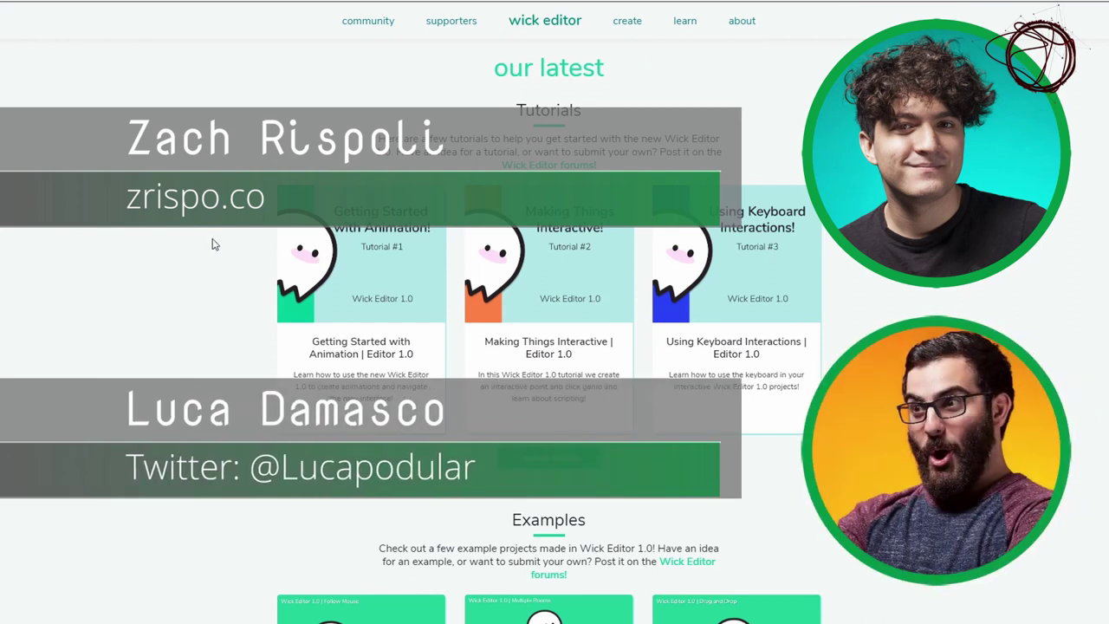
left_click(375, 272)
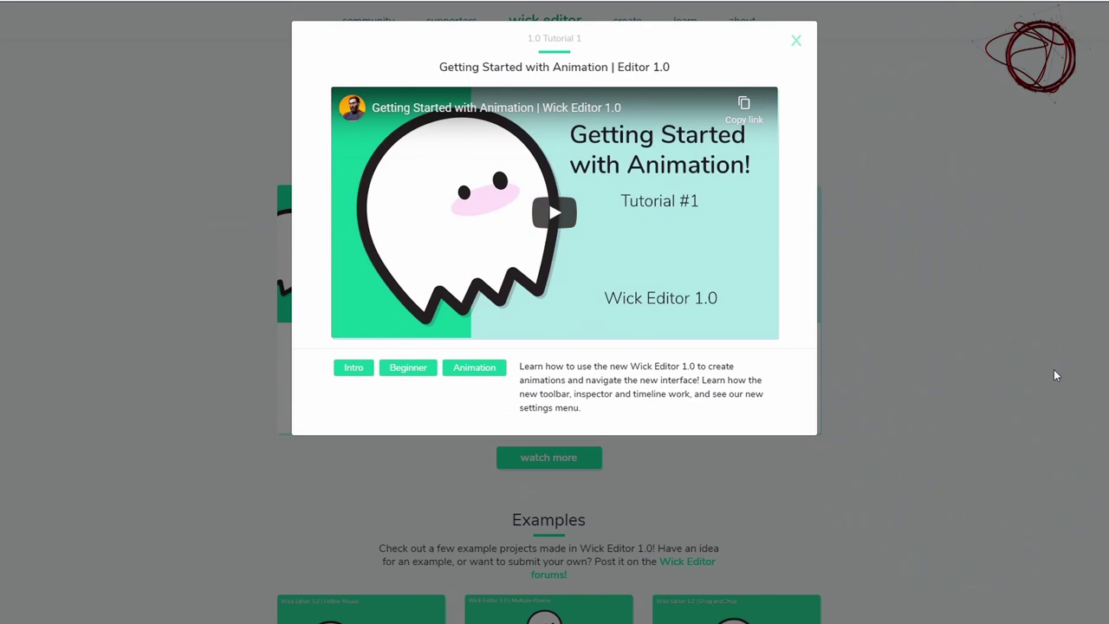
left_click(1053, 371)
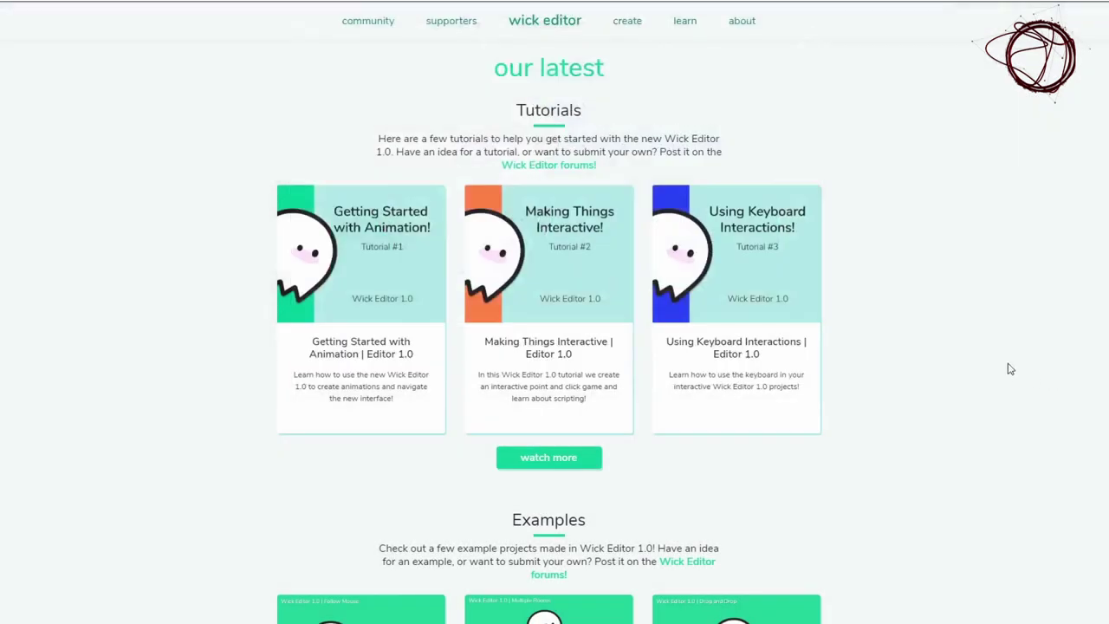
left_click(577, 309)
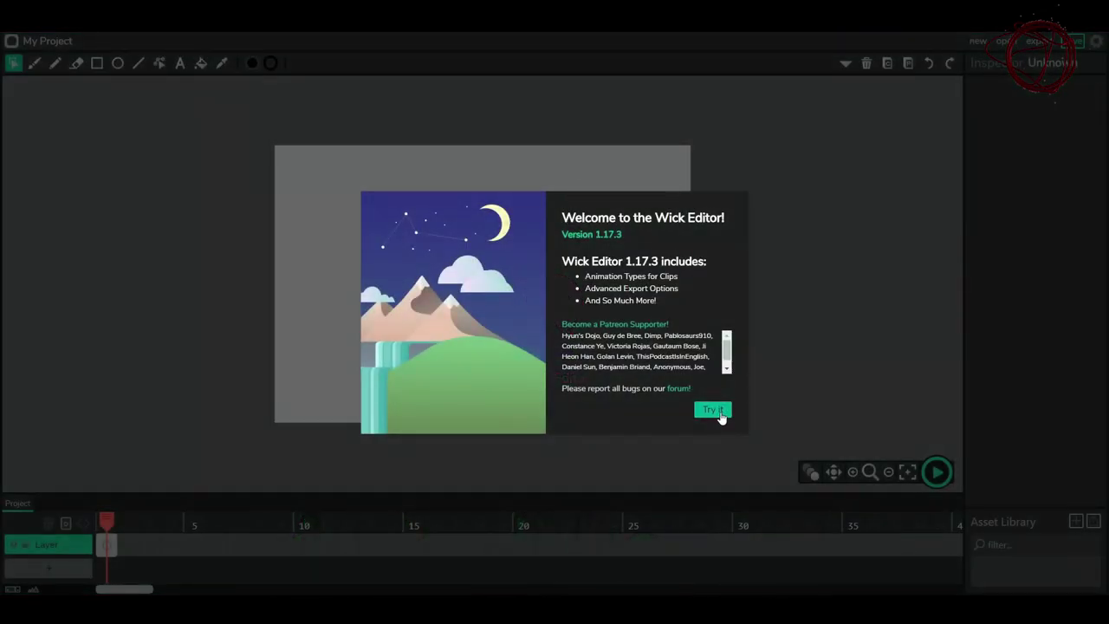
- Dismiss the welcome and autosave prompts, then brush a wavy black eye line on the blank canvas
left_click(719, 414)
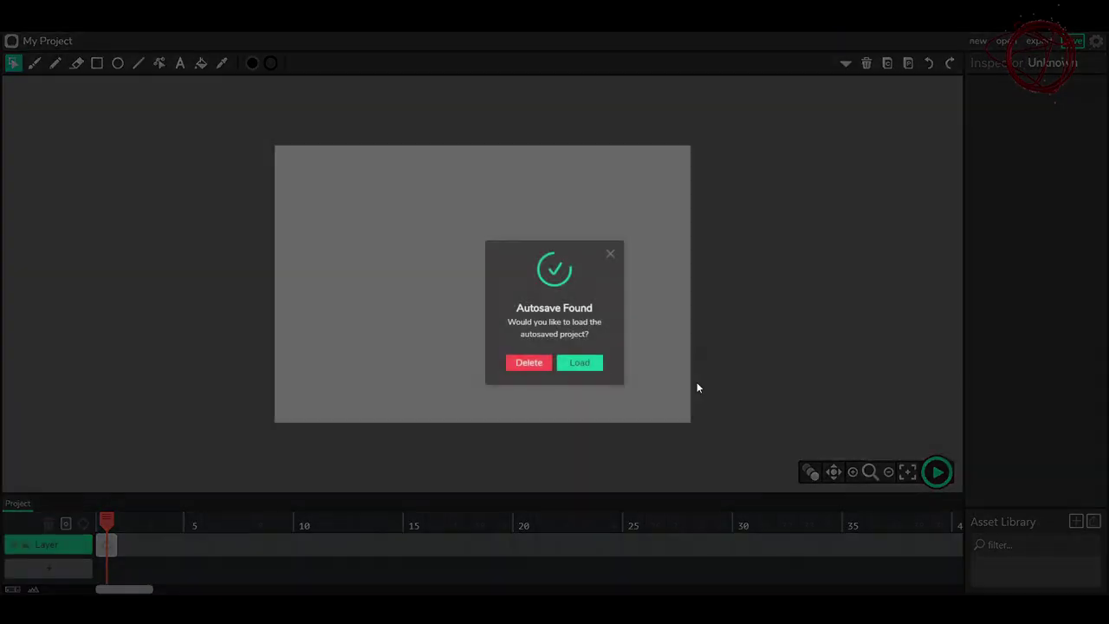
left_click(610, 254)
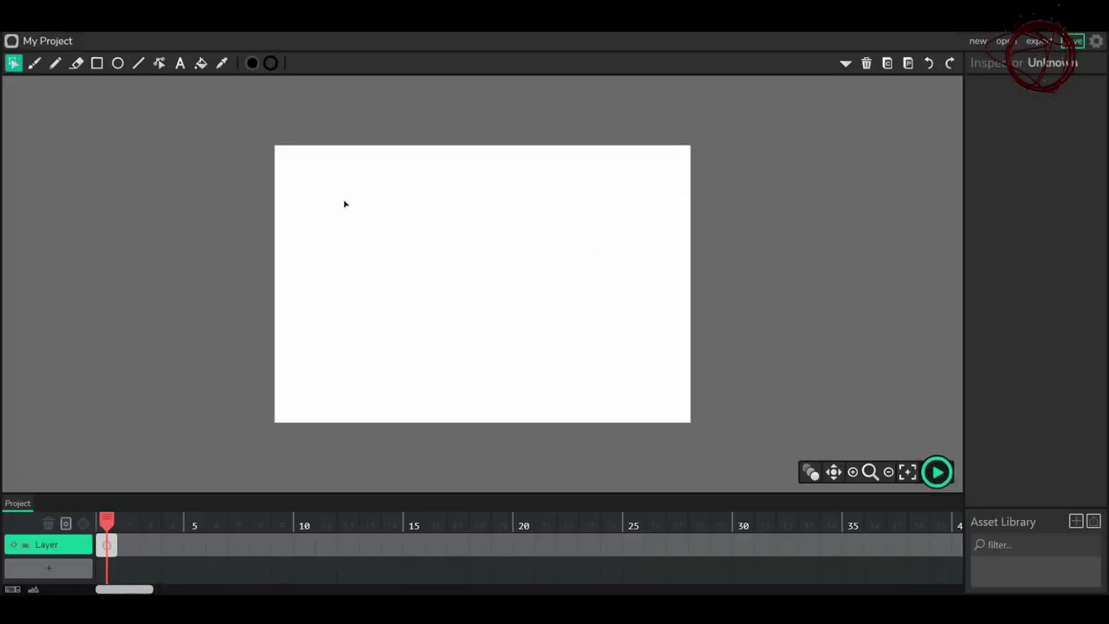
left_click(33, 70)
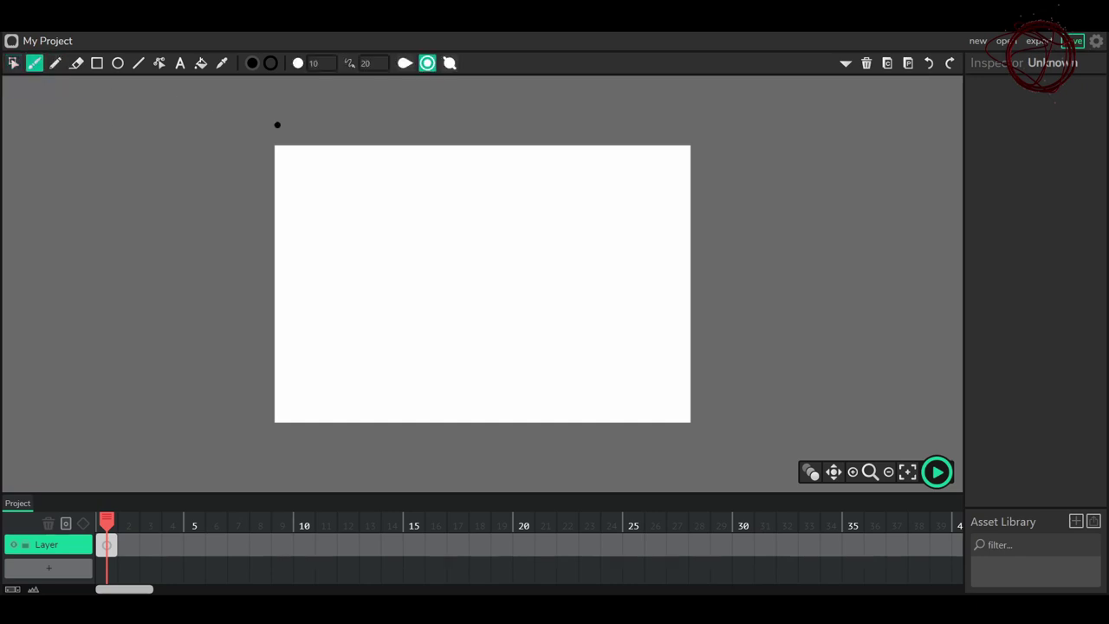
left_click_drag(417, 188, 438, 177)
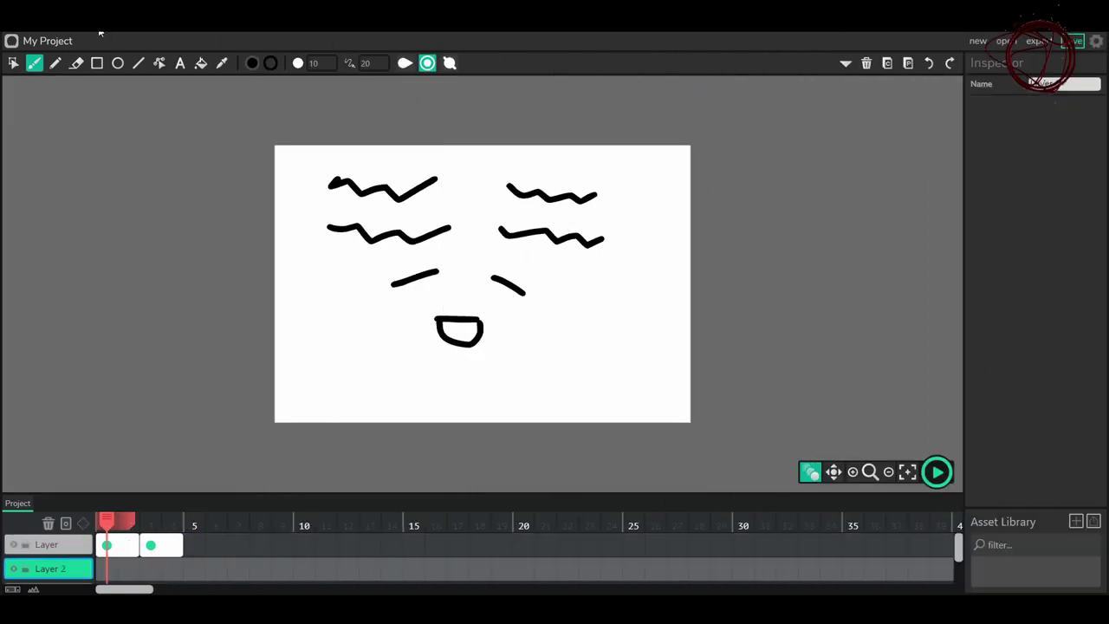
- Pick a grey fill and paint shadow strokes under the eye lines on Layer 2 frames 1 and 3
left_click(251, 63)
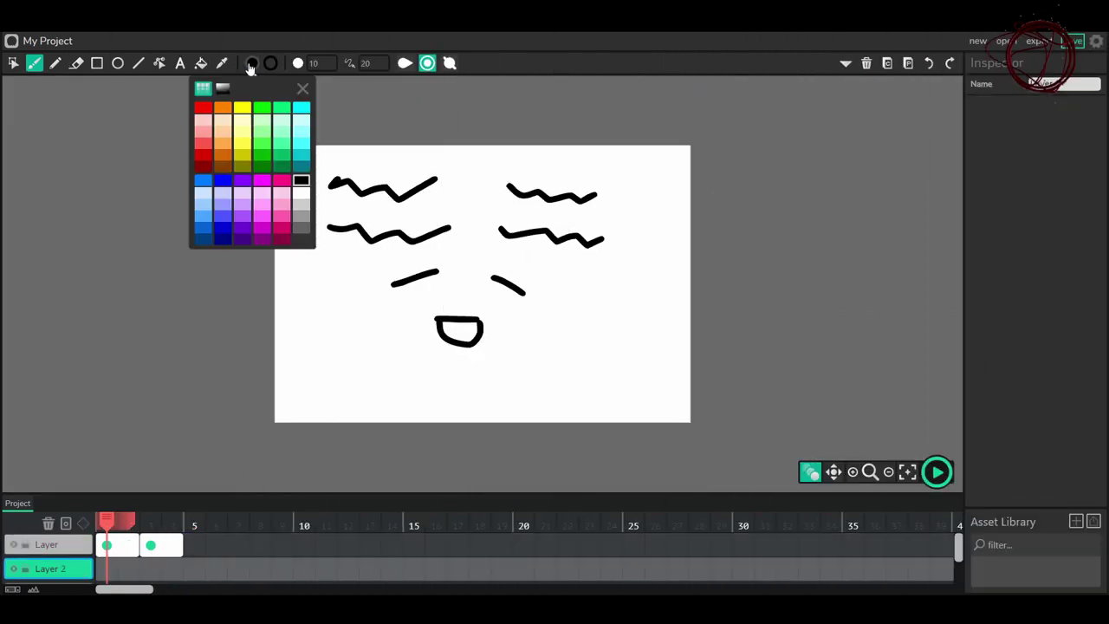
left_click(102, 572)
left_click_drag(330, 183, 349, 192)
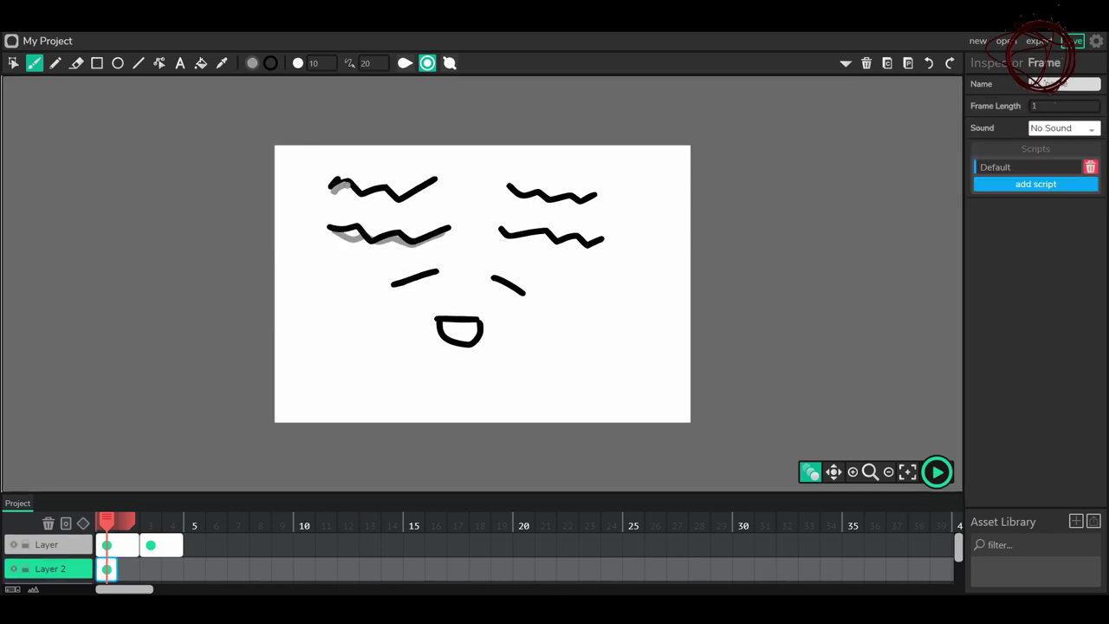
left_click(150, 568)
left_click_drag(333, 185, 568, 196)
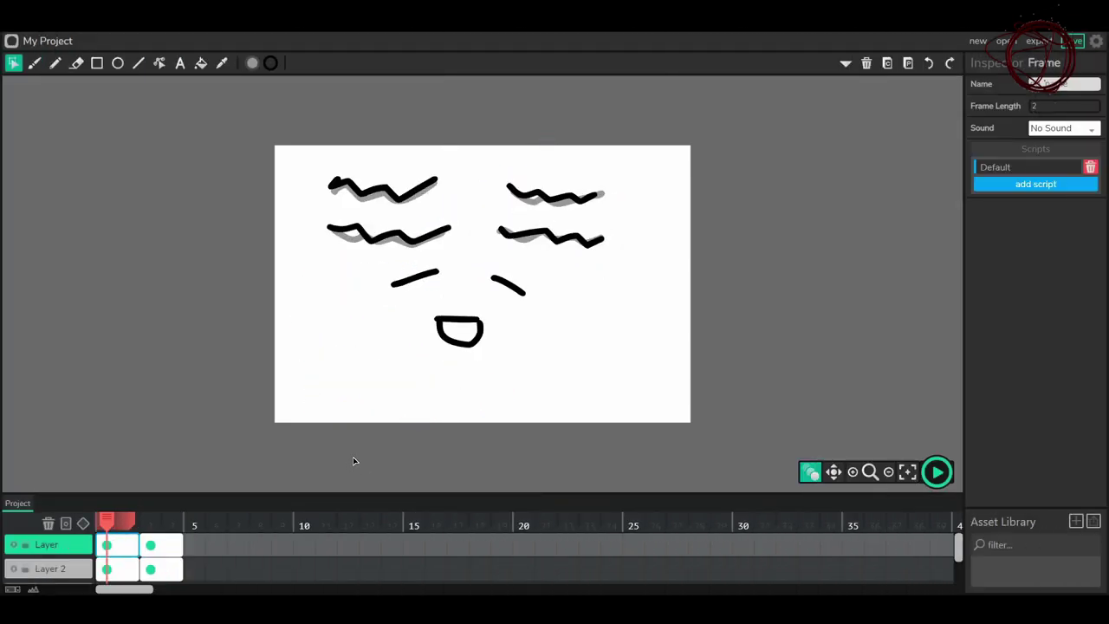
- Add a new script and browse the Keyboard and Timeline events plus the Random and Timeline reference functions
left_click(1072, 186)
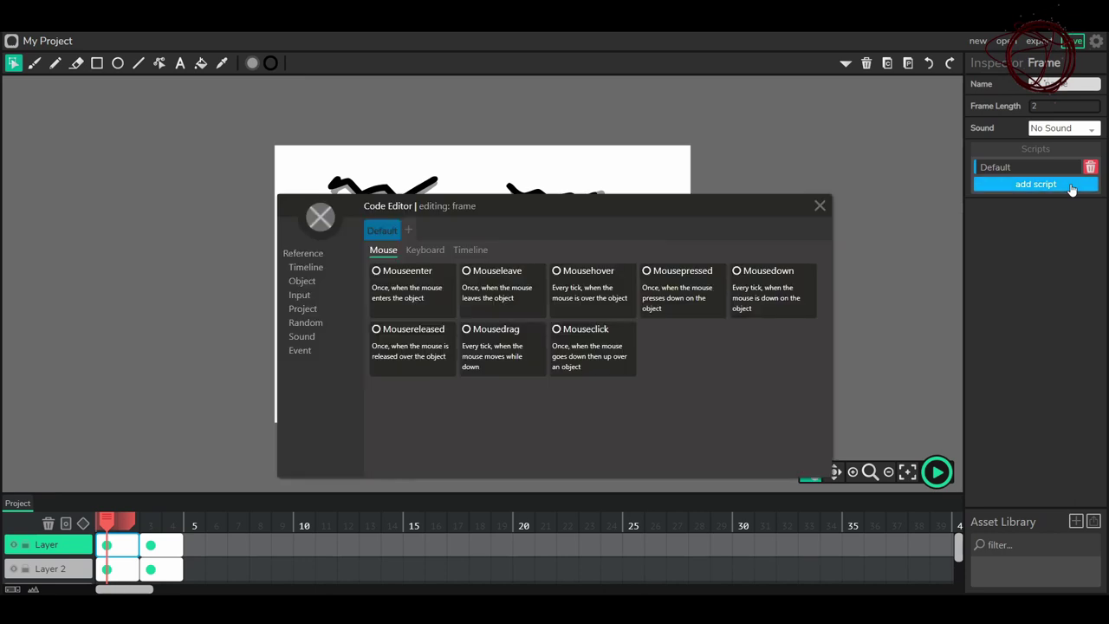
left_click(426, 251)
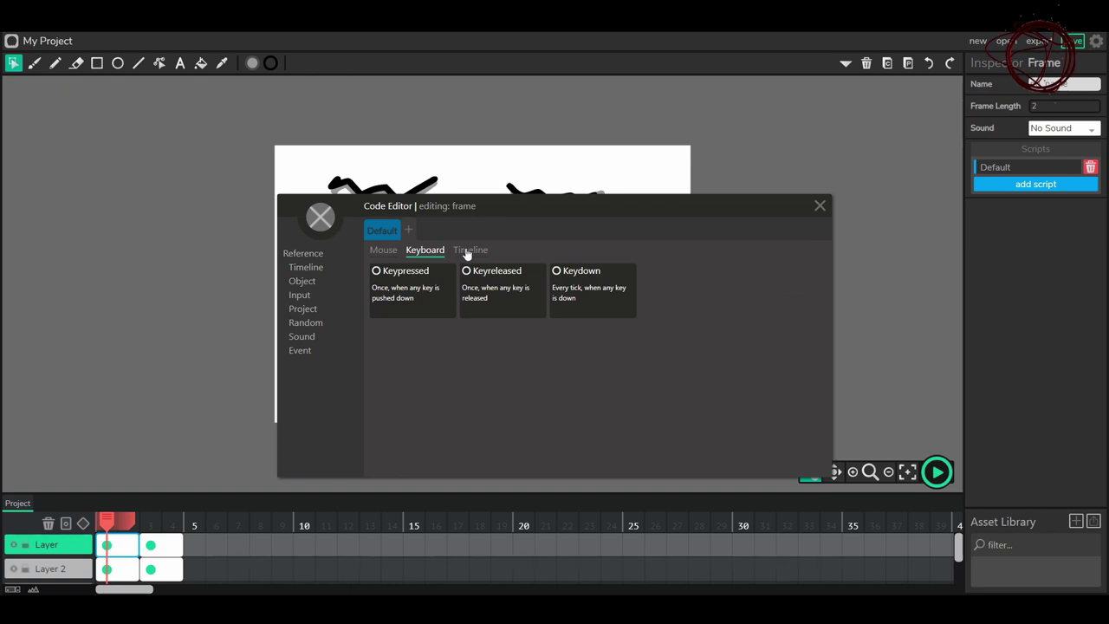
left_click(467, 252)
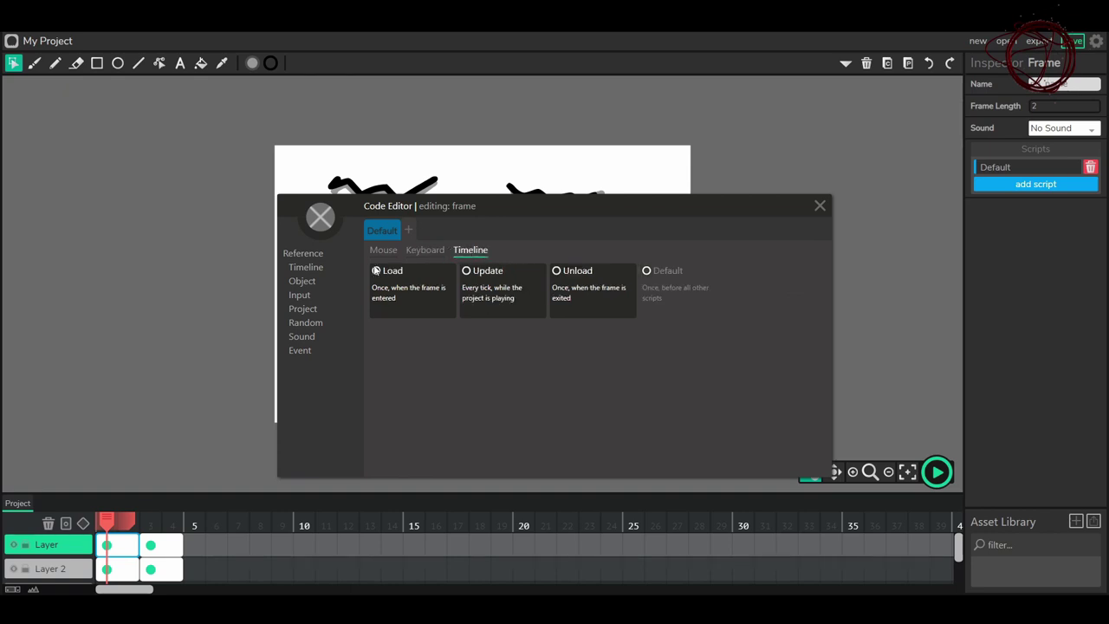
left_click(315, 322)
left_click(309, 268)
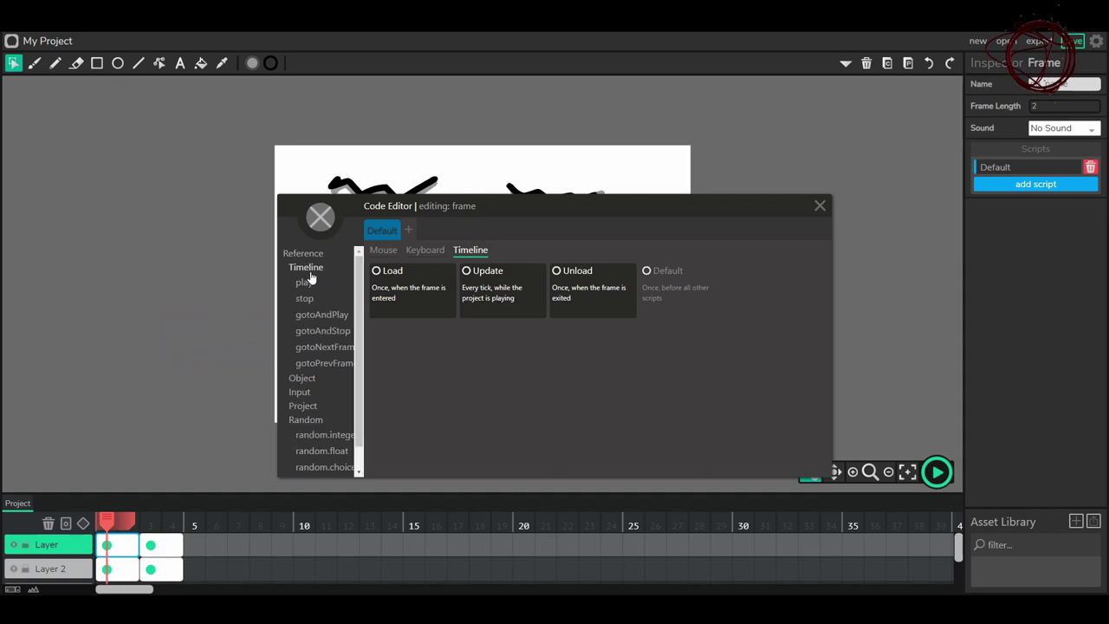
scroll(320, 286, "down", 1)
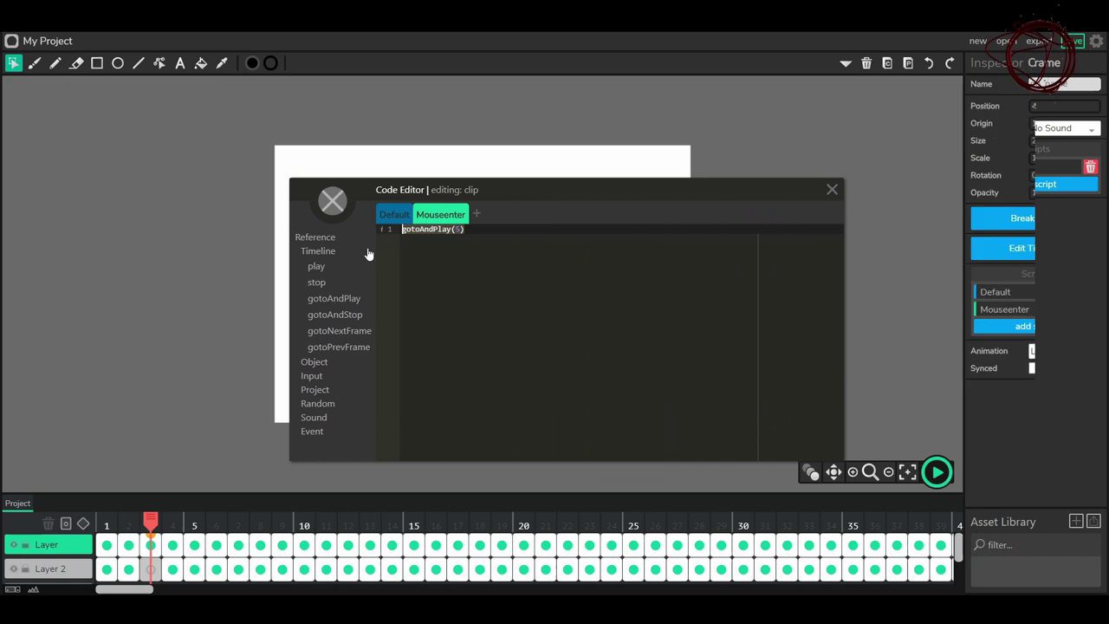
mouse_move(339, 314)
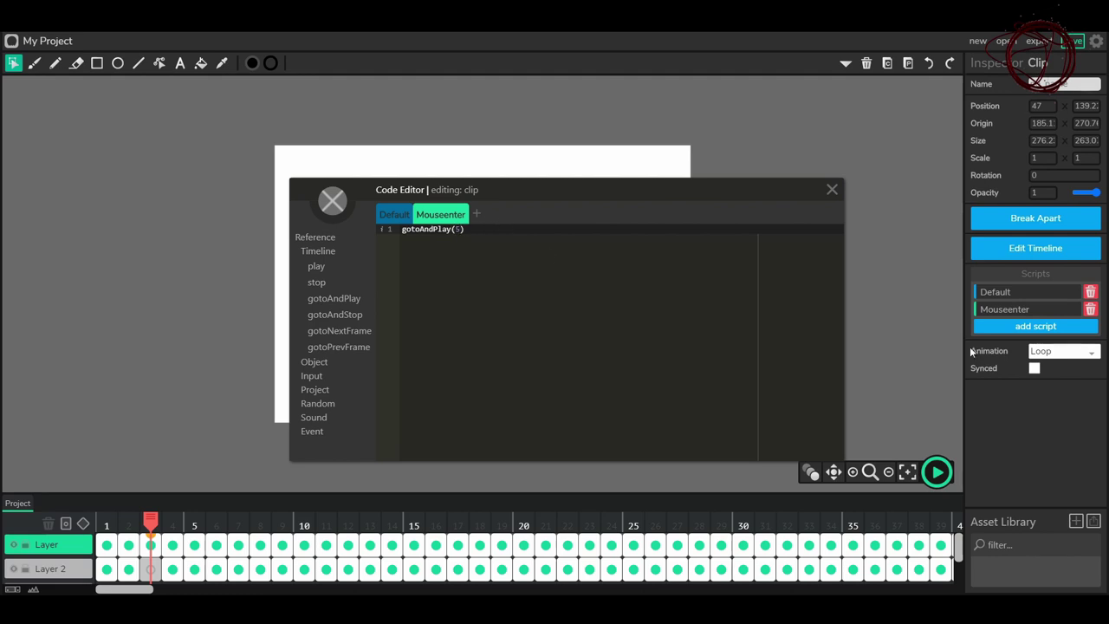
- Close the script editor and play the project to test the cat clip
left_click(831, 191)
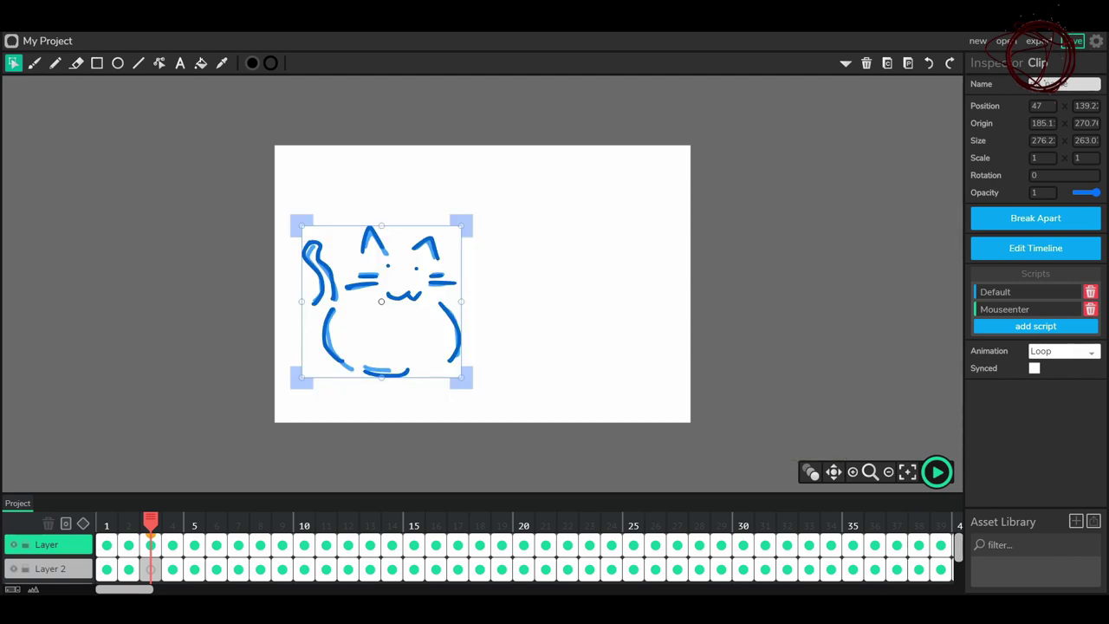
left_click(931, 475)
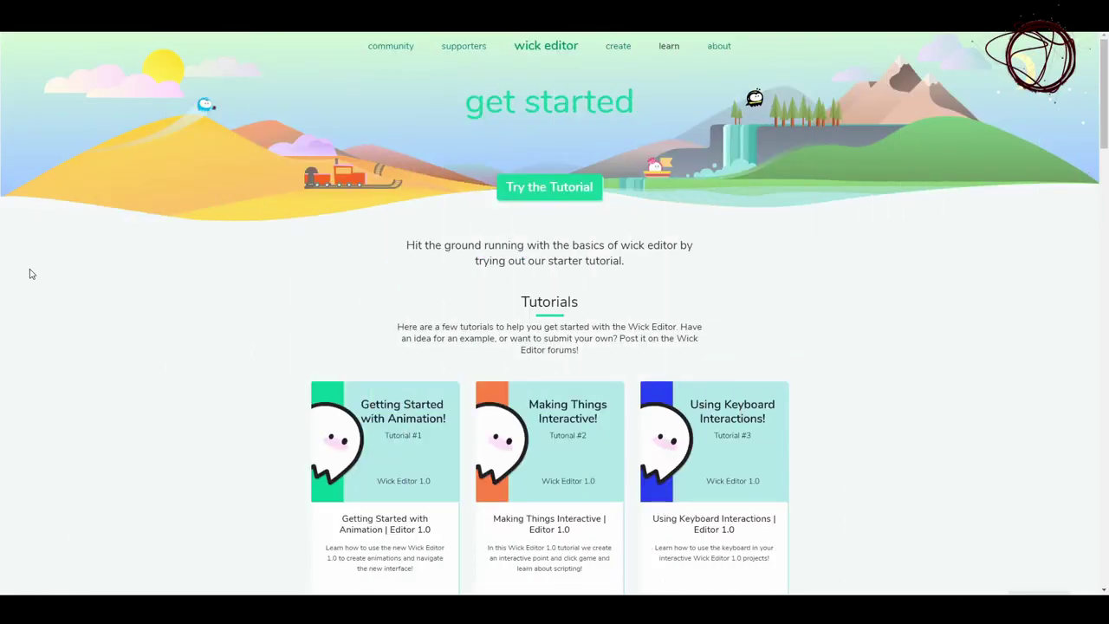
- Scroll down through the full list of tutorial cards on the Learn page
scroll(30, 274, "down", 4)
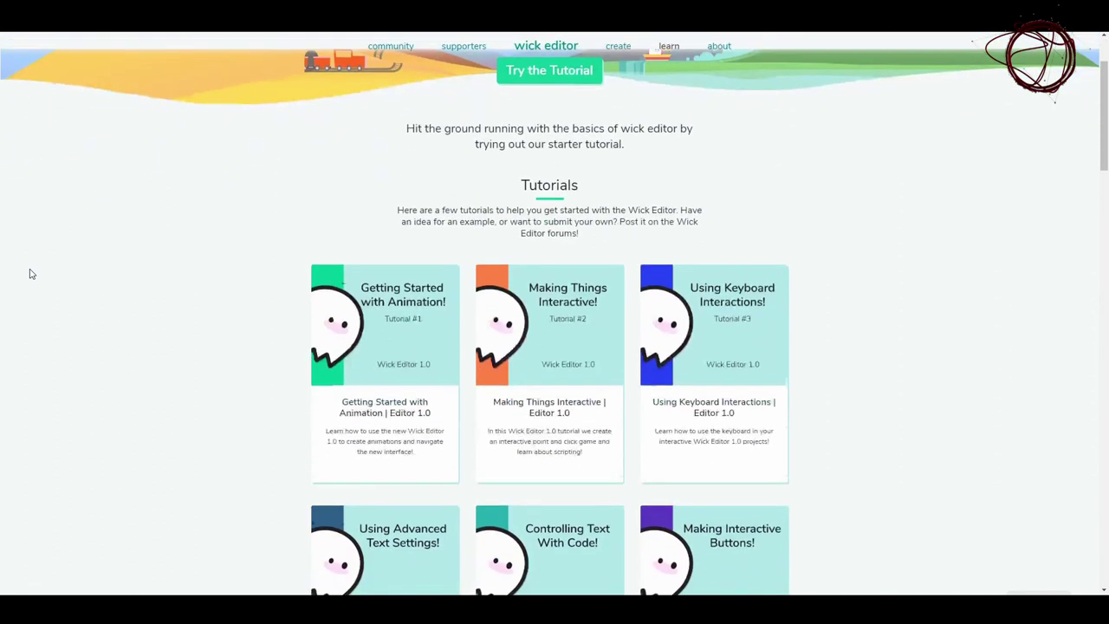
scroll(29, 274, "down", 1)
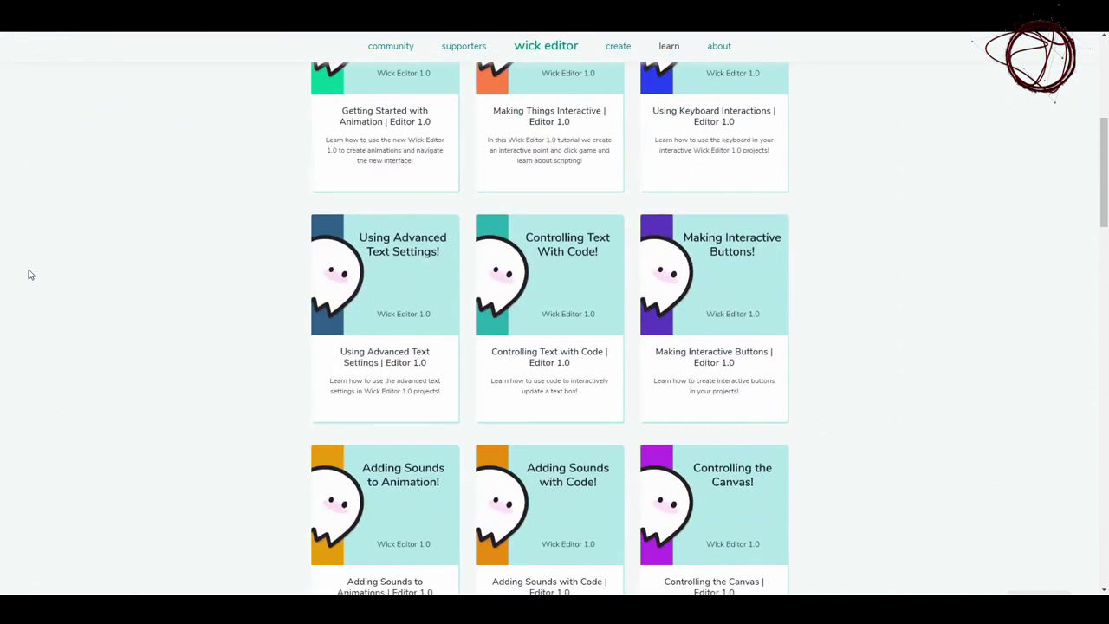
scroll(28, 275, "down", 3)
scroll(28, 275, "down", 3)
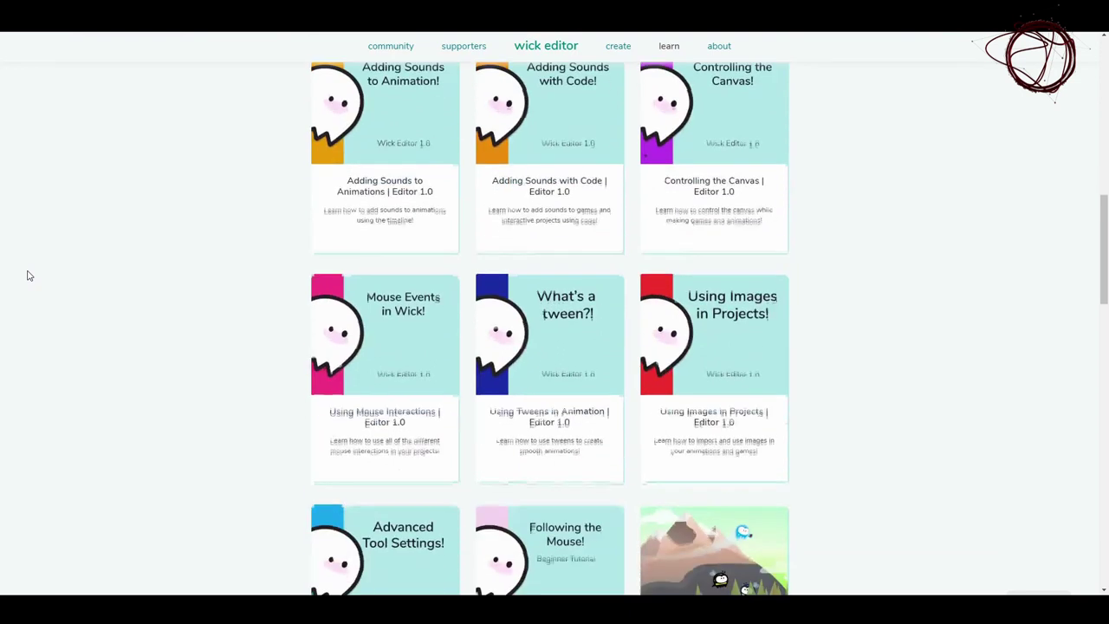
scroll(27, 276, "down", 3)
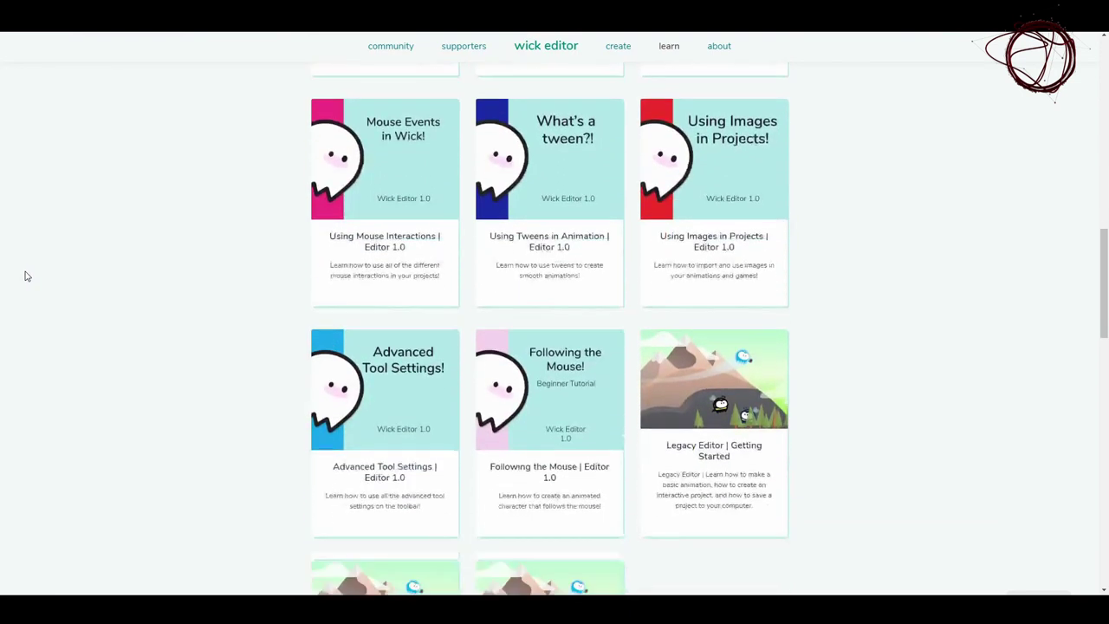
scroll(26, 275, "down", 2)
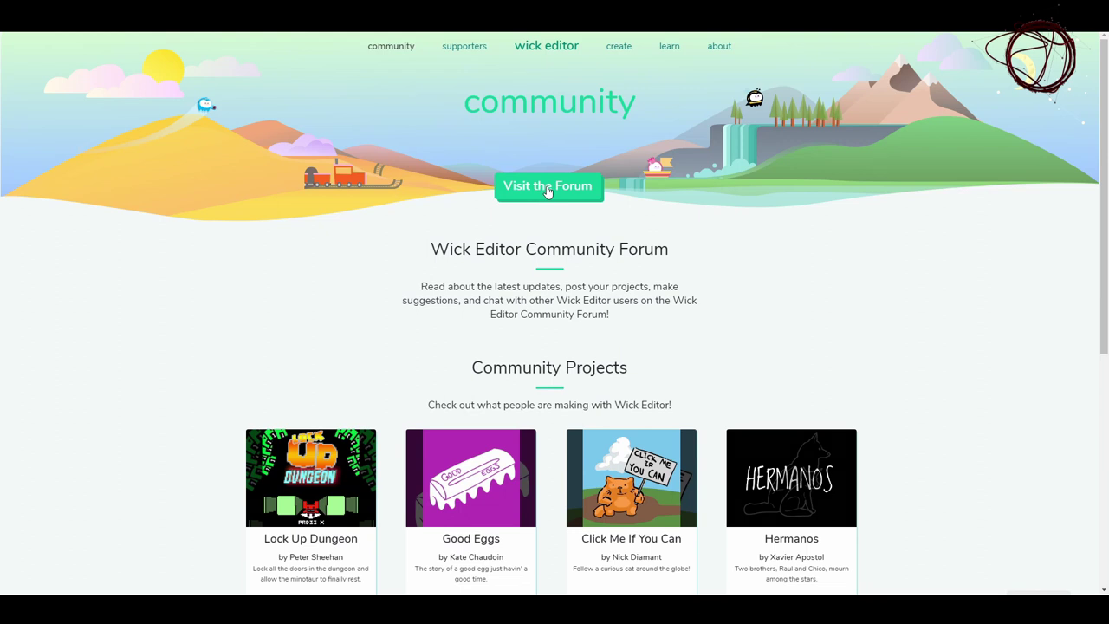
- Visit the Wick Editor community forum and scroll through its latest topics
left_click(547, 186)
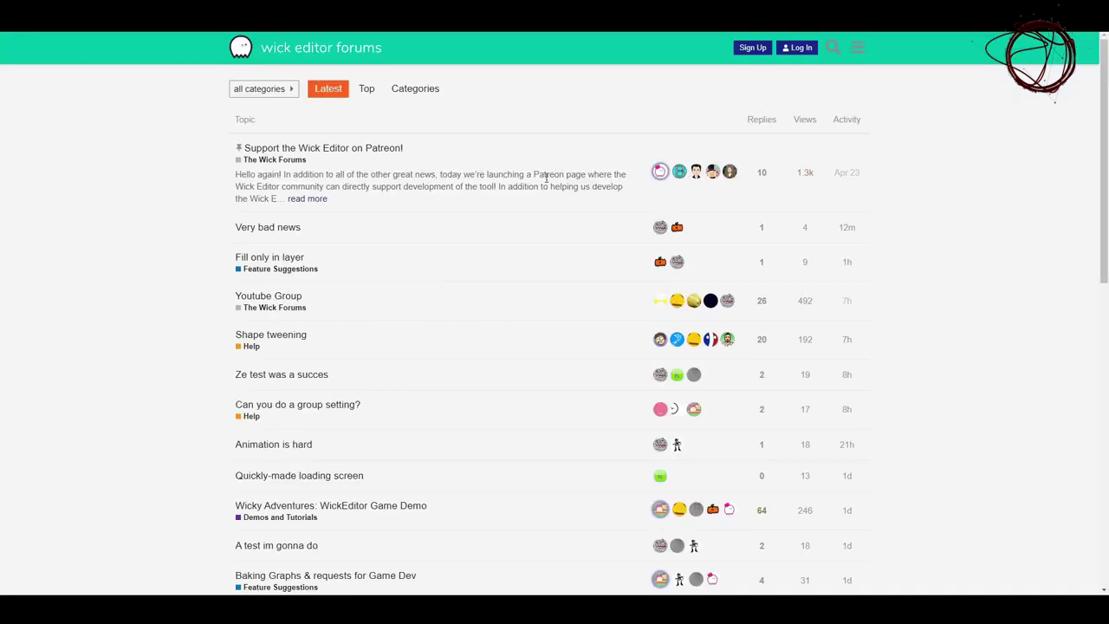
scroll(542, 174, "down", 3)
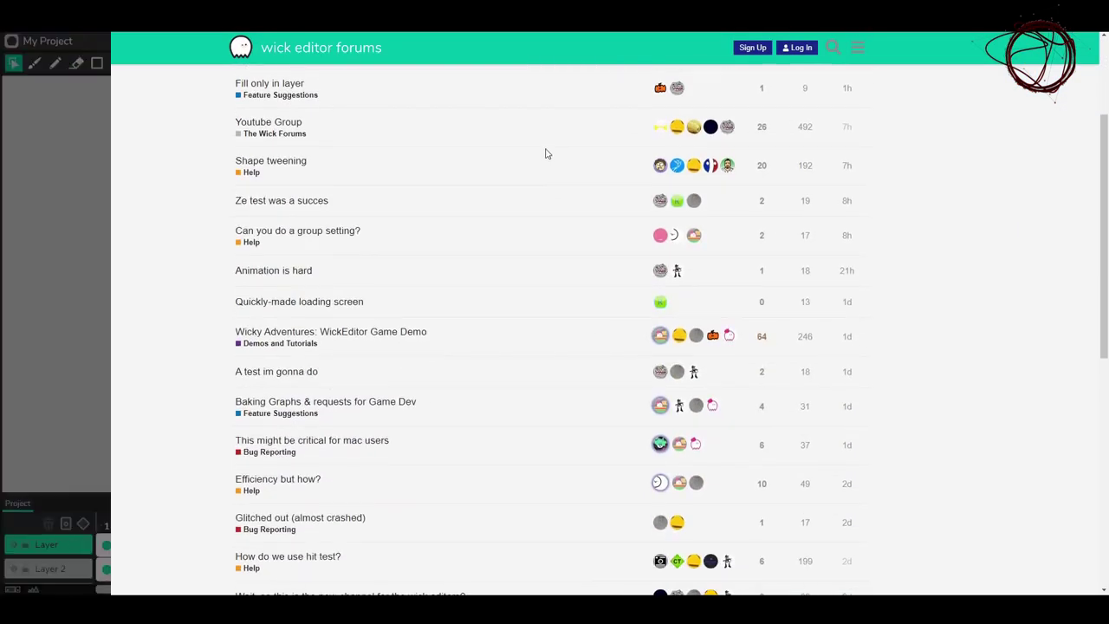